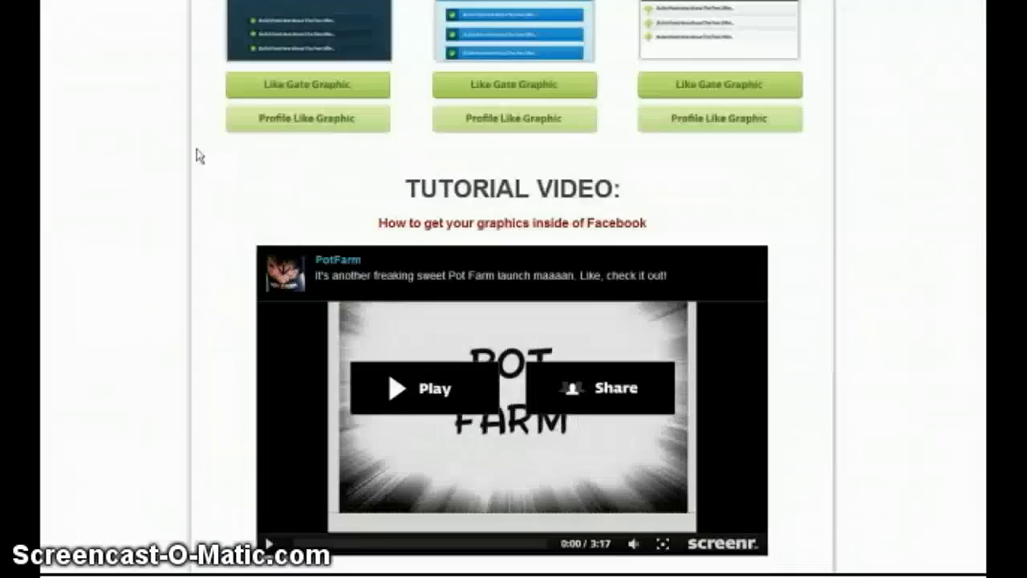
Scroll back to the top of the 'Choose Which Graphic To Create' members page.
scroll(185, 158, "up", 3)
scroll(152, 206, "up", 2)
scroll(143, 191, "down", 1)
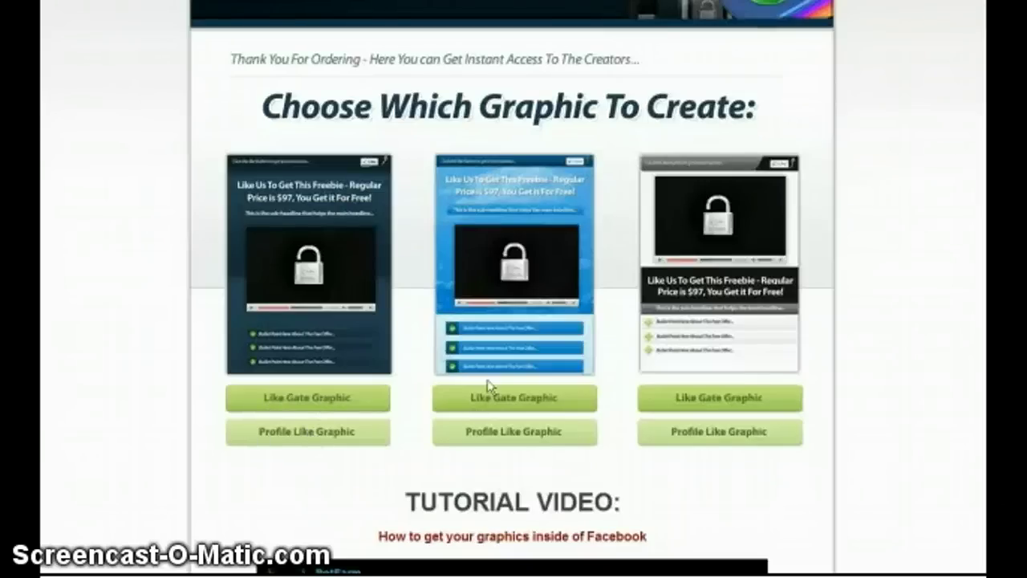
Load the first template's dark like-gate graphic into the preview.
left_click(337, 399)
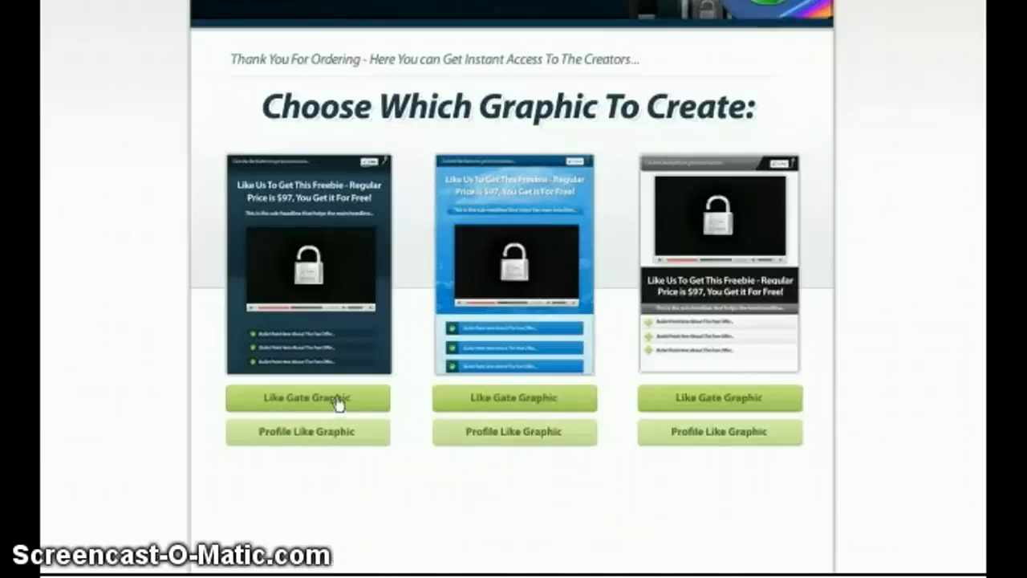
scroll(174, 390, "down", 3)
scroll(174, 390, "down", 1)
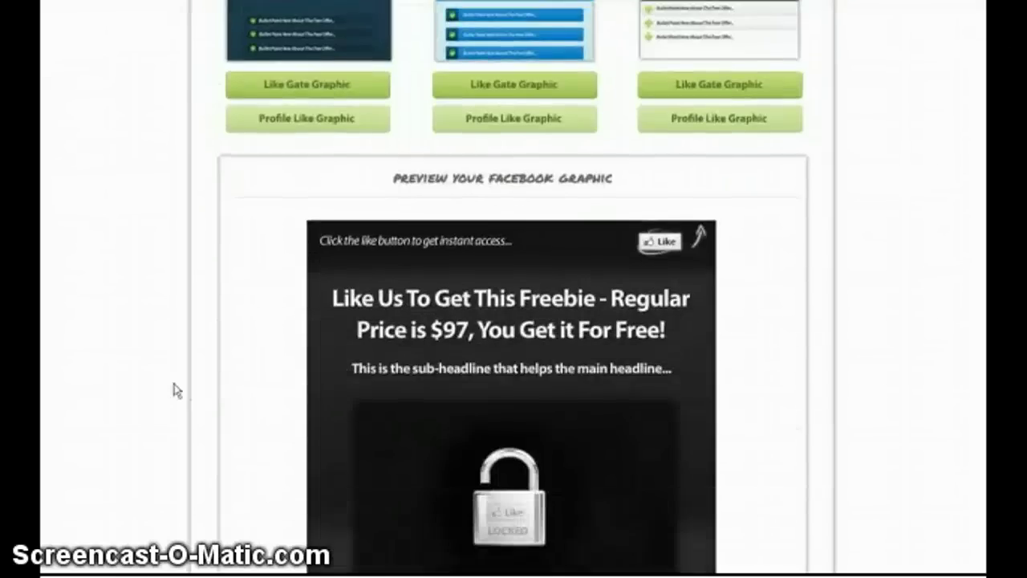
scroll(174, 390, "down", 1)
scroll(174, 390, "down", 3)
scroll(174, 390, "down", 3)
scroll(175, 391, "up", 6)
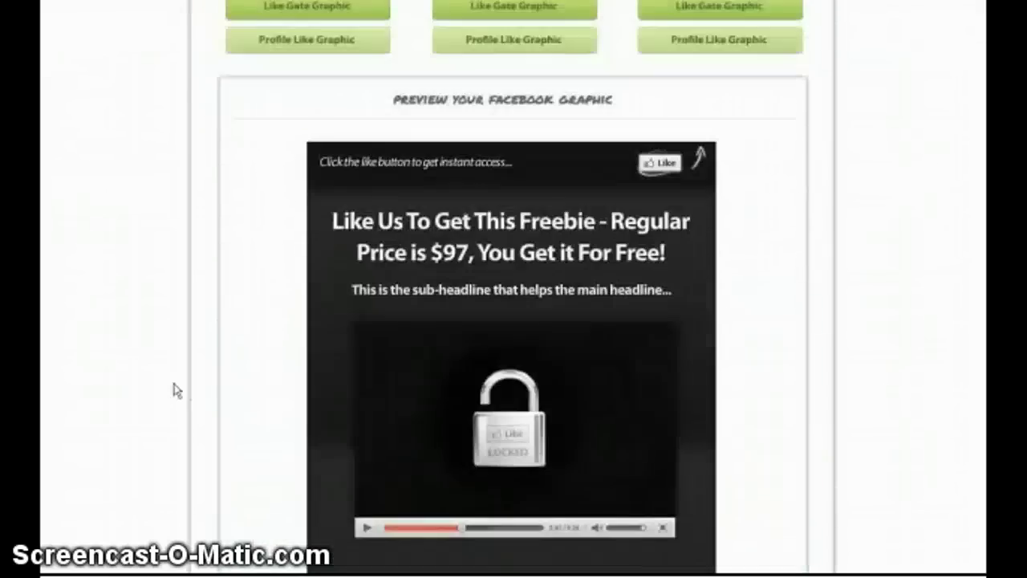
scroll(174, 390, "up", 1)
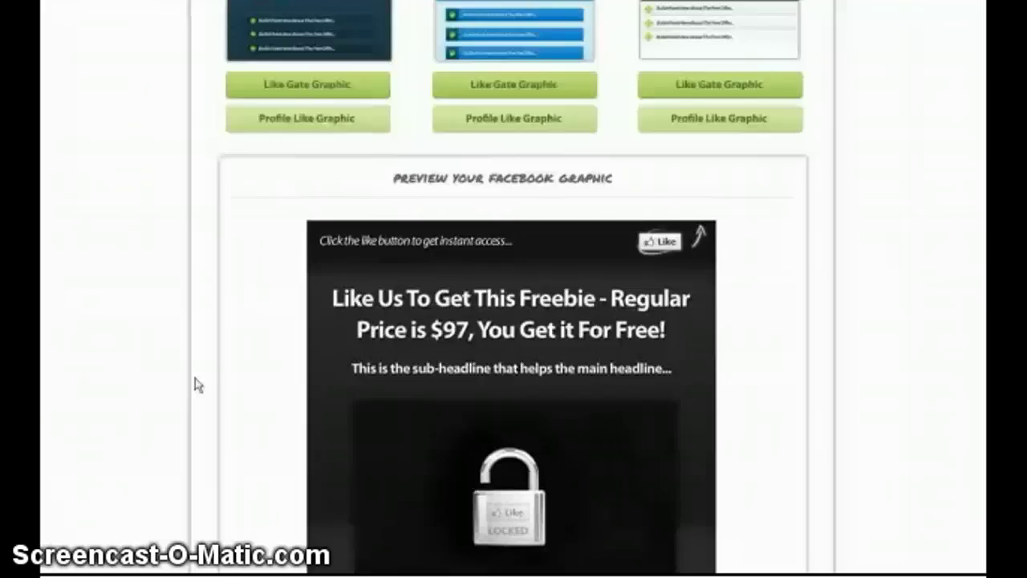
scroll(198, 386, "down", 3)
scroll(796, 511, "up", 2)
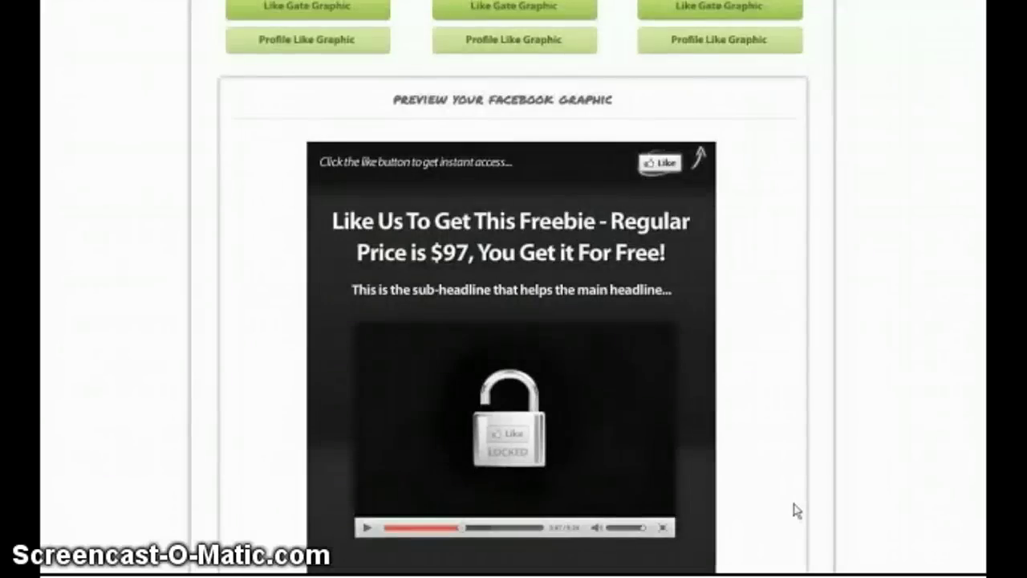
Replace the main headline with 'This Is Easily Edited!'.
key("ctrl+shift+Left")
key("ctrl+shift+Left")
key("ctrl+shift+Left")
key("ctrl+shift+Left")
key("ctrl+shift+Left")
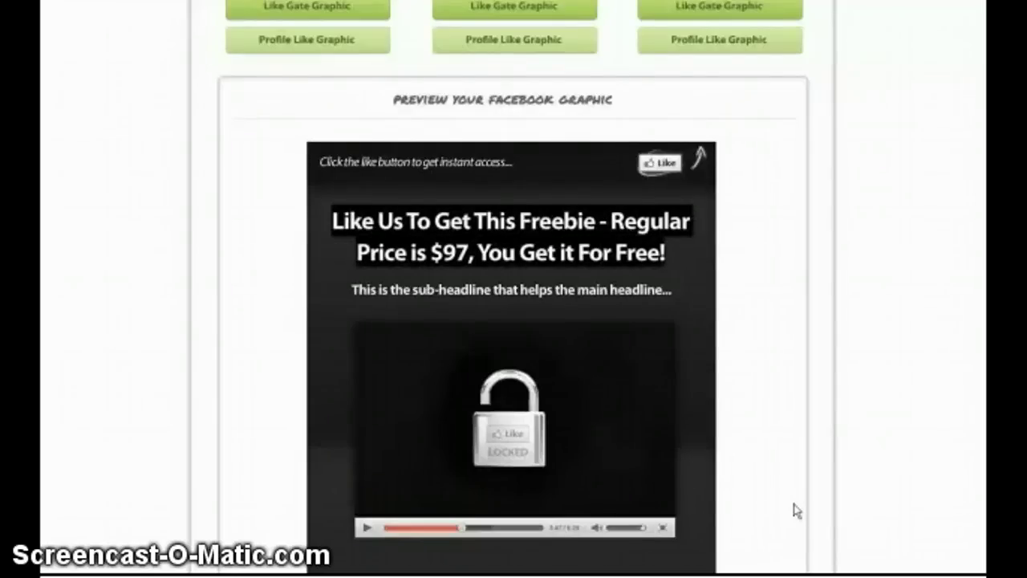
type("This L")
key("BackSpace")
type("Is Easy")
key("BackSpace")
type("ily")
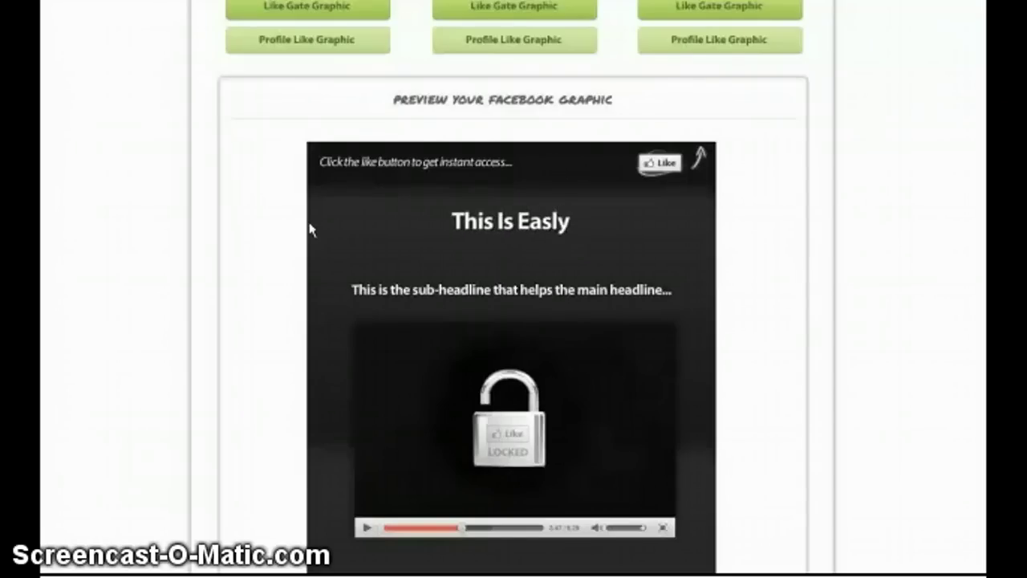
key("BackSpace")
key("BackSpace")
key("BackSpace")
type("ily Edited!")
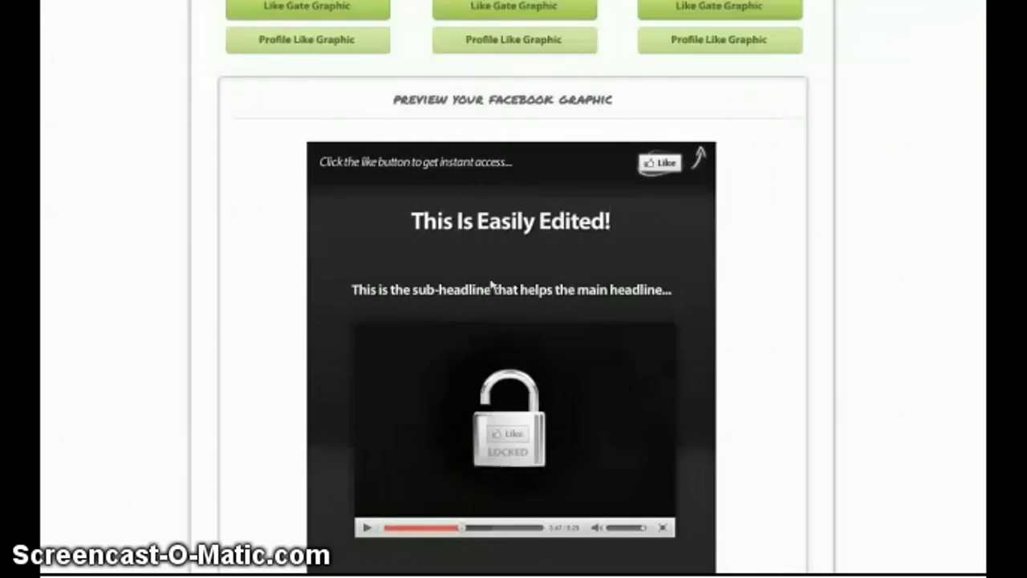
Cycle the like-gate background from plain black to the dark blue design, keeping the sub-headline unchanged.
left_click_drag(357, 289, 642, 288)
left_click(643, 287)
scroll(438, 215, "down", 1)
scroll(472, 346, "down", 3)
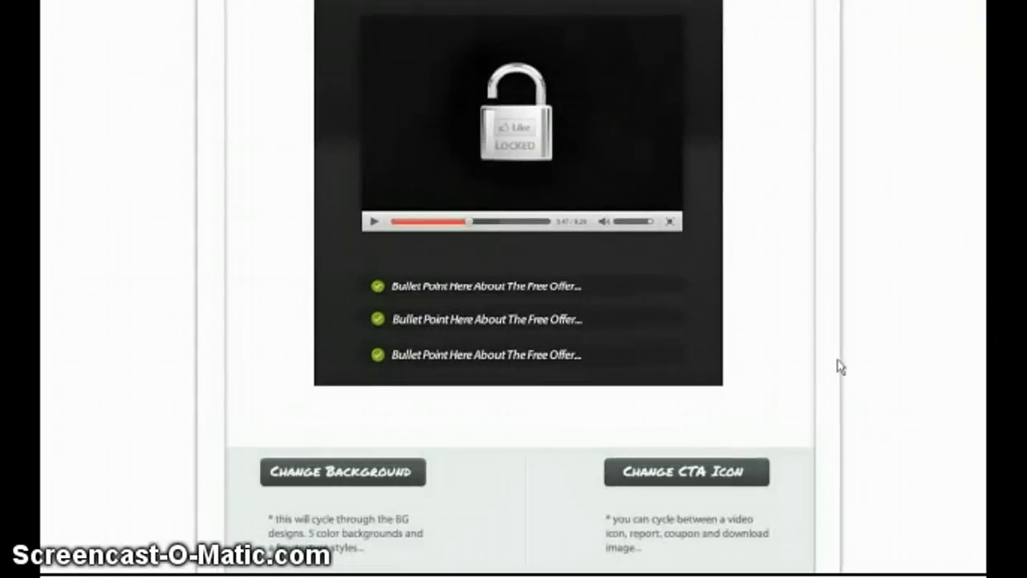
scroll(838, 366, "up", 1)
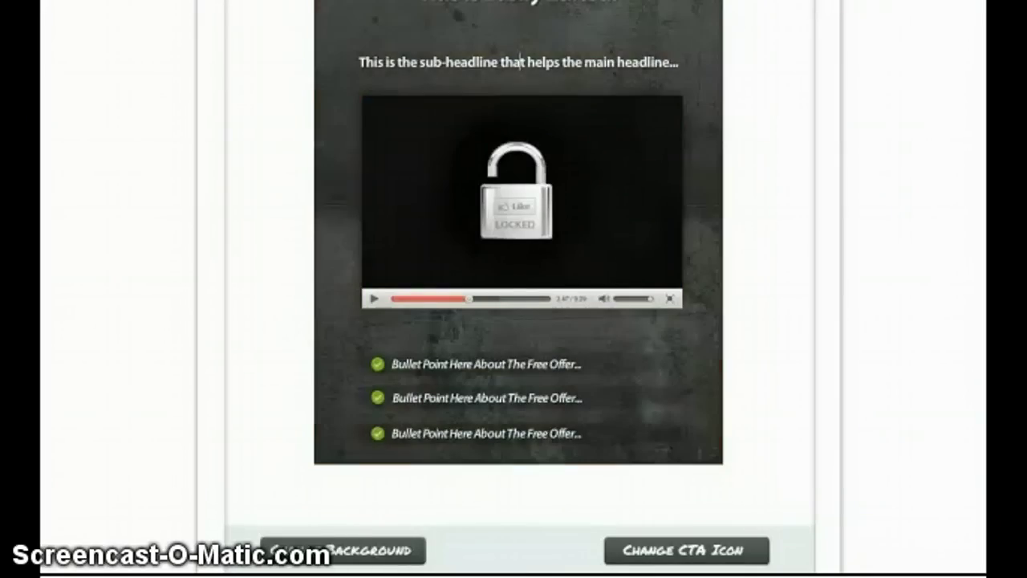
scroll(295, 431, "up", 2)
scroll(295, 473, "down", 2)
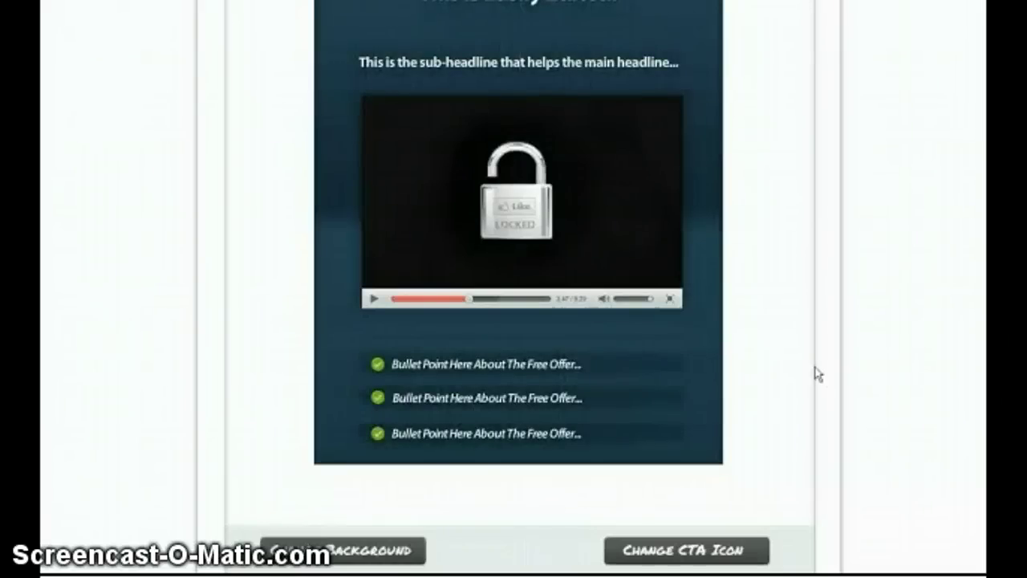
Cycle the call-to-action image past the PDF tablet and ZIP box to the banknote lock.
triple_click(566, 4)
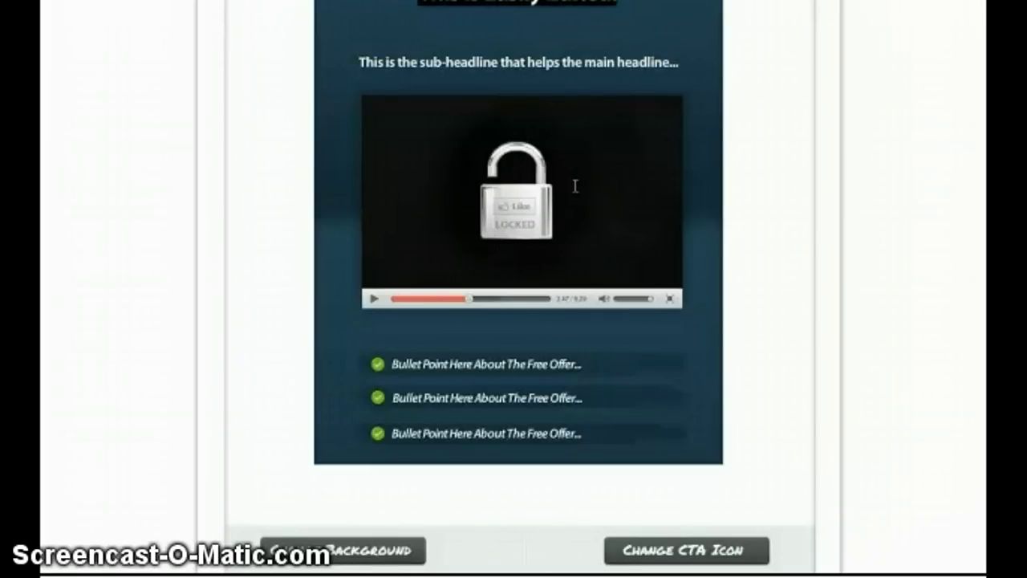
left_click(671, 552)
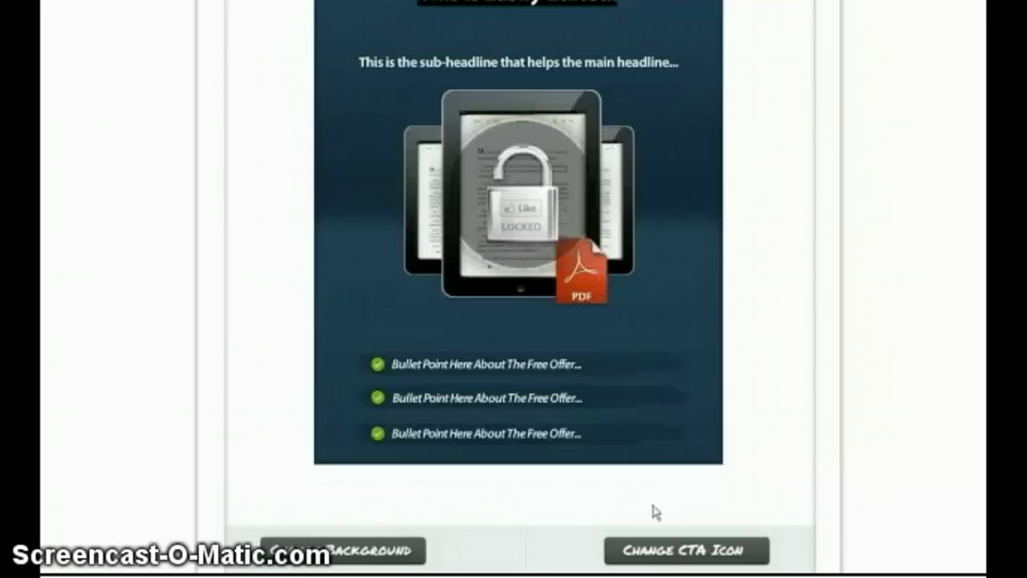
left_click(663, 561)
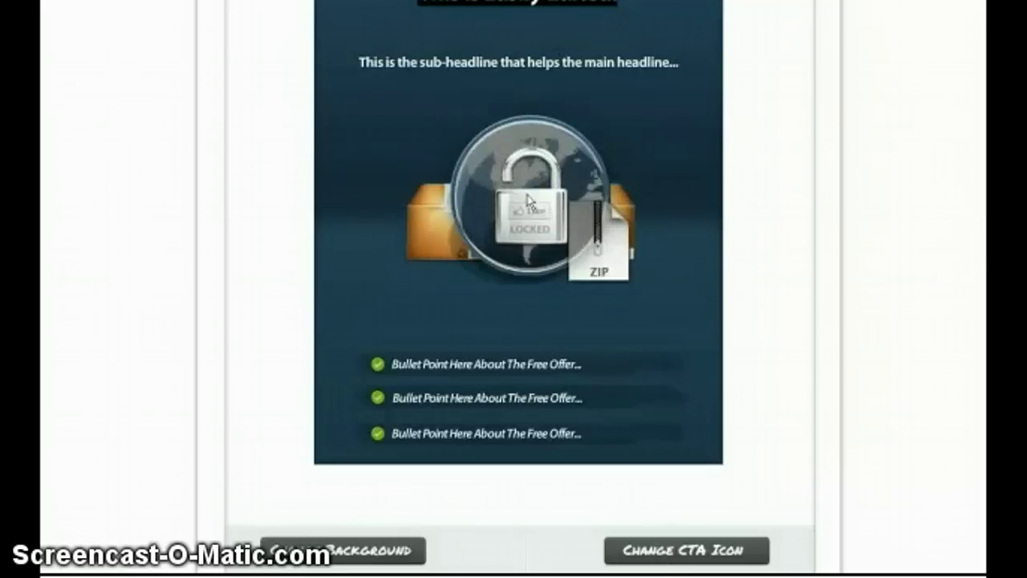
left_click(686, 556)
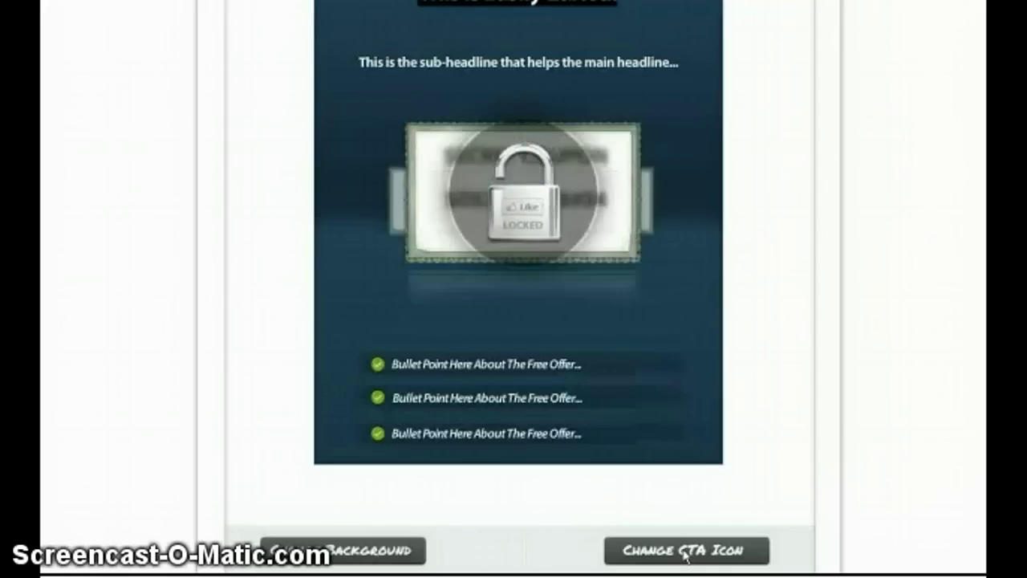
Change the headline to 'Like This Page To Get A Free Gift That No One Else Can Get!!!'.
scroll(583, 219, "up", 2)
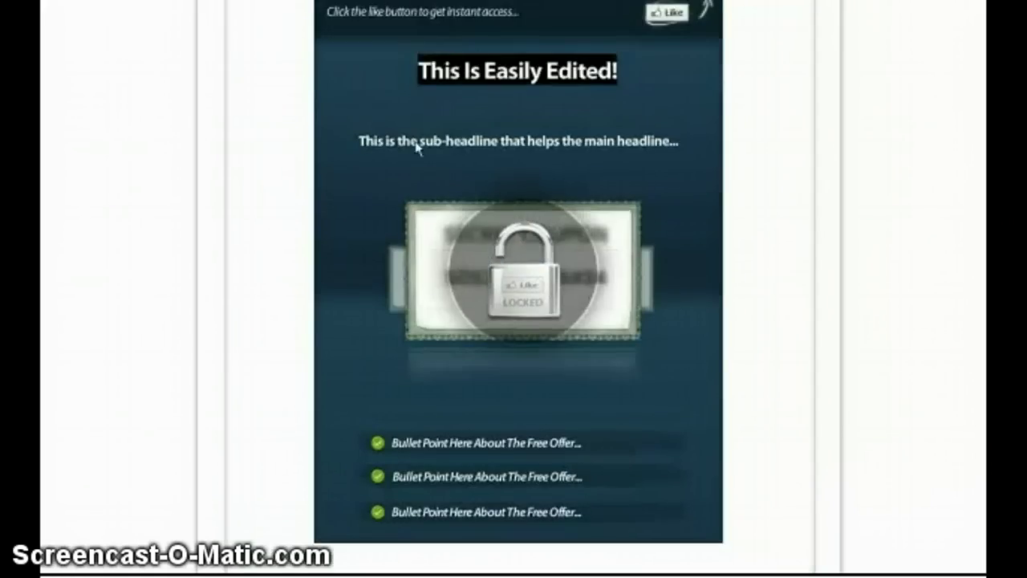
left_click_drag(413, 71, 671, 70)
type("Like This Page To Get A Free Gift That N")
key("BackSpace")
type("No One Else Can Get!!!!!!!!!!!!!!!!!!")
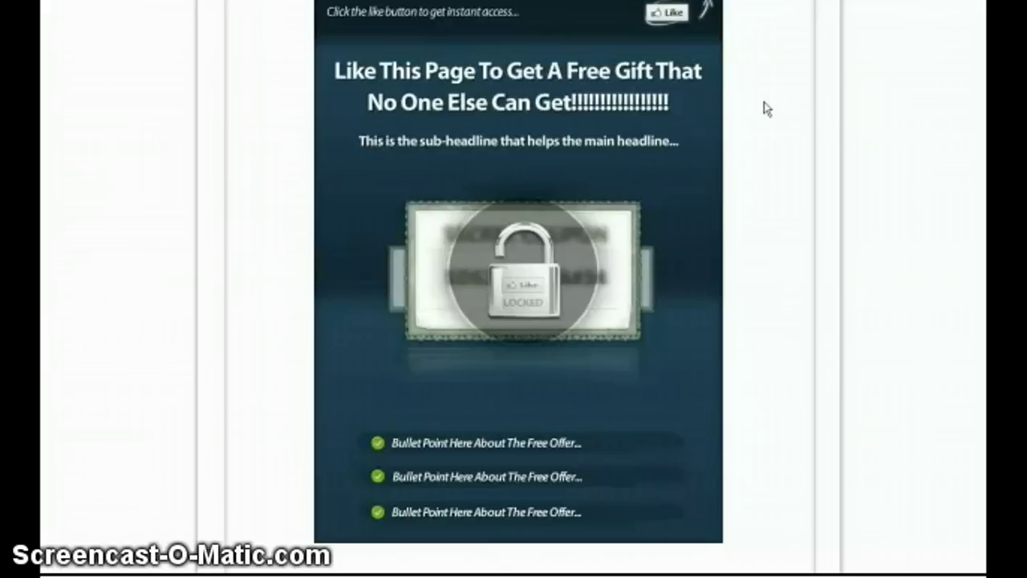
Scroll back up to the template thumbnails and their Like Gate / Profile Like Graphic buttons.
scroll(819, 208, "up", 1)
scroll(819, 210, "up", 1)
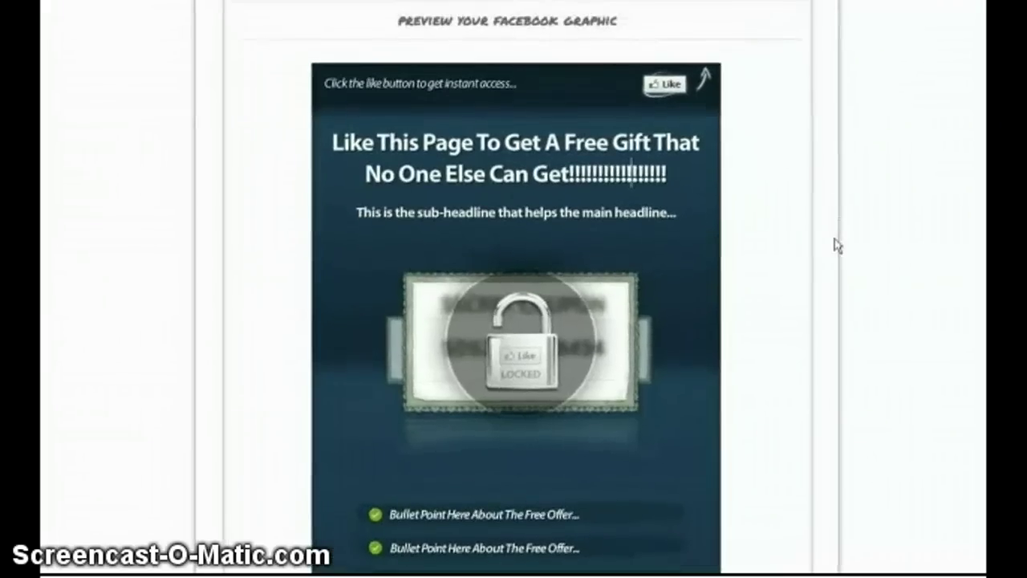
scroll(831, 241, "down", 3)
scroll(836, 246, "up", 3)
scroll(836, 246, "down", 2)
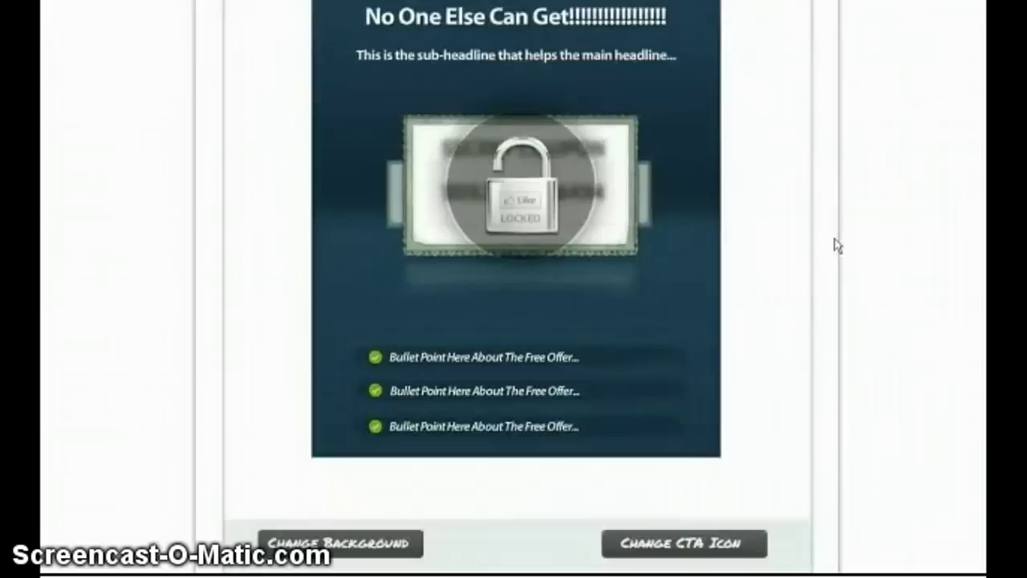
scroll(836, 246, "down", 3)
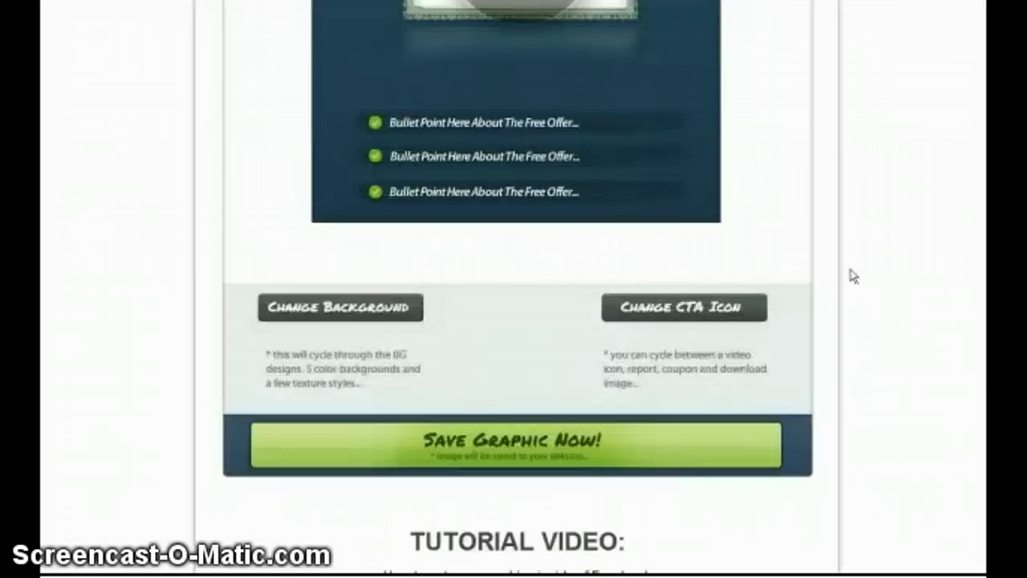
scroll(851, 321, "up", 4)
scroll(849, 384, "up", 1)
scroll(844, 378, "up", 2)
Load the first template's profile like graphic into the preview.
left_click(329, 201)
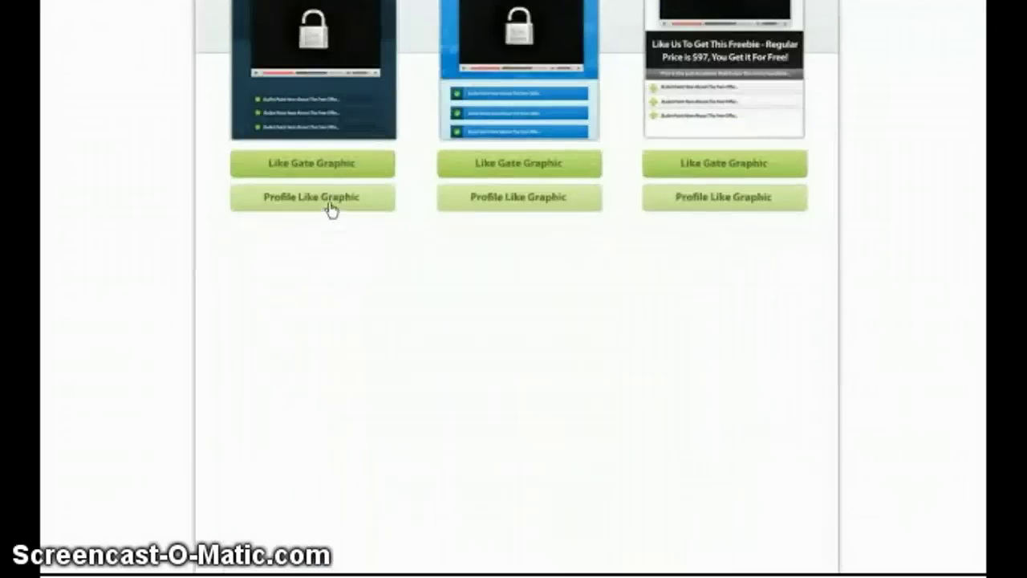
scroll(156, 240, "down", 1)
scroll(198, 266, "down", 1)
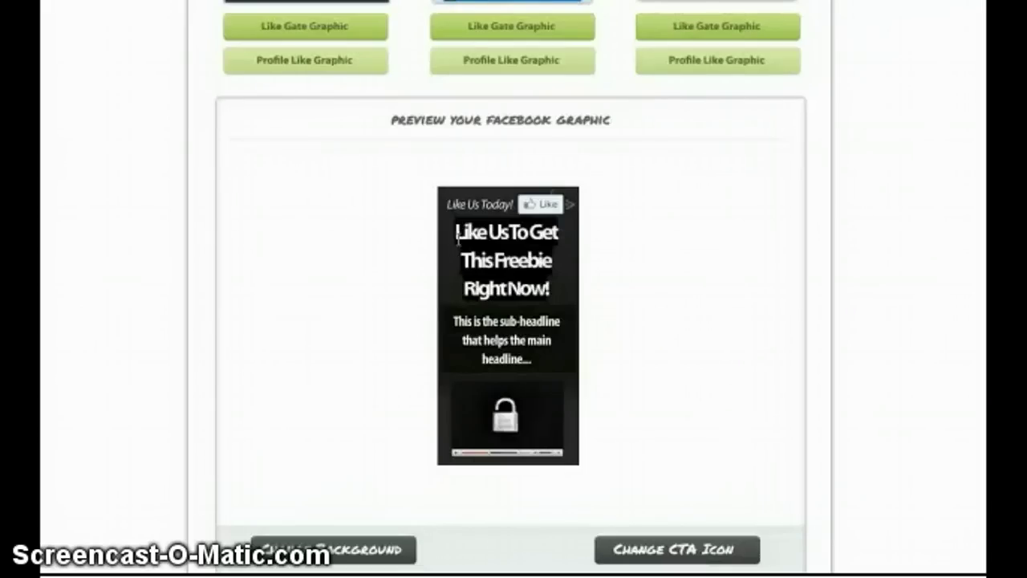
Headline it 'Like Us to Get A Free Report On Facebook Ads' with the report-on-devices icon.
type("Like Us to Get A Free")
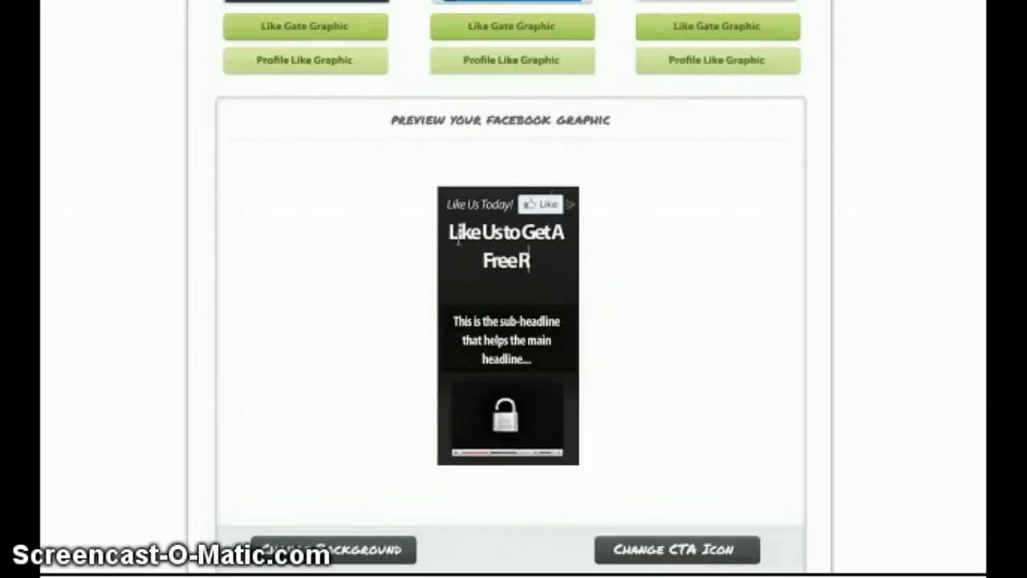
type("port On")
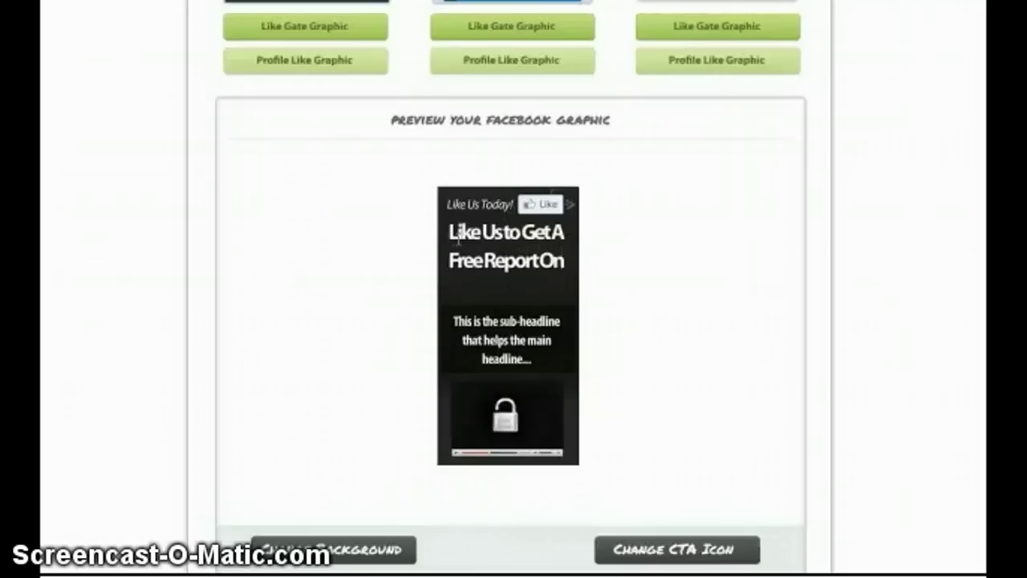
type(" Facebook Ads")
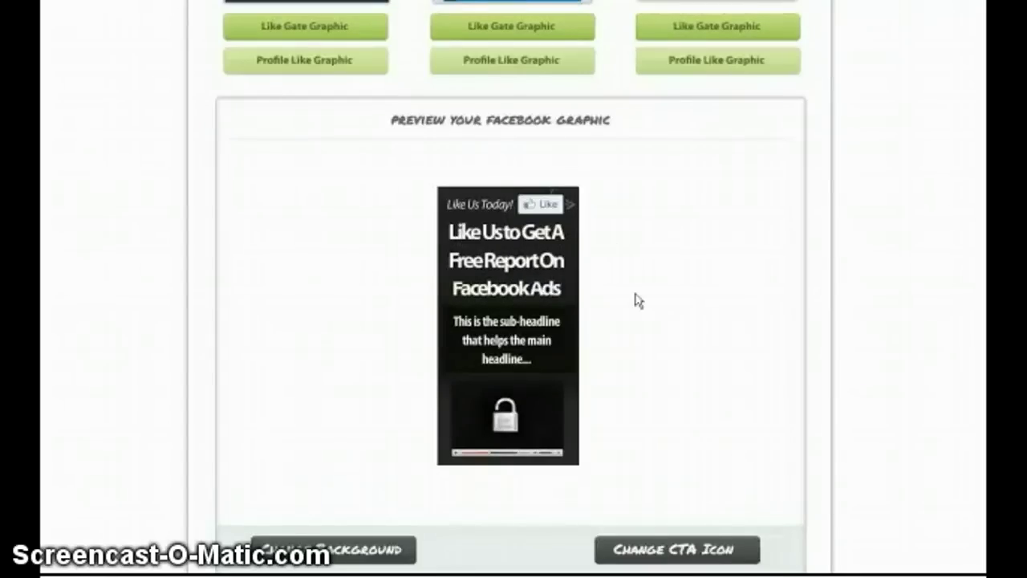
left_click(661, 552)
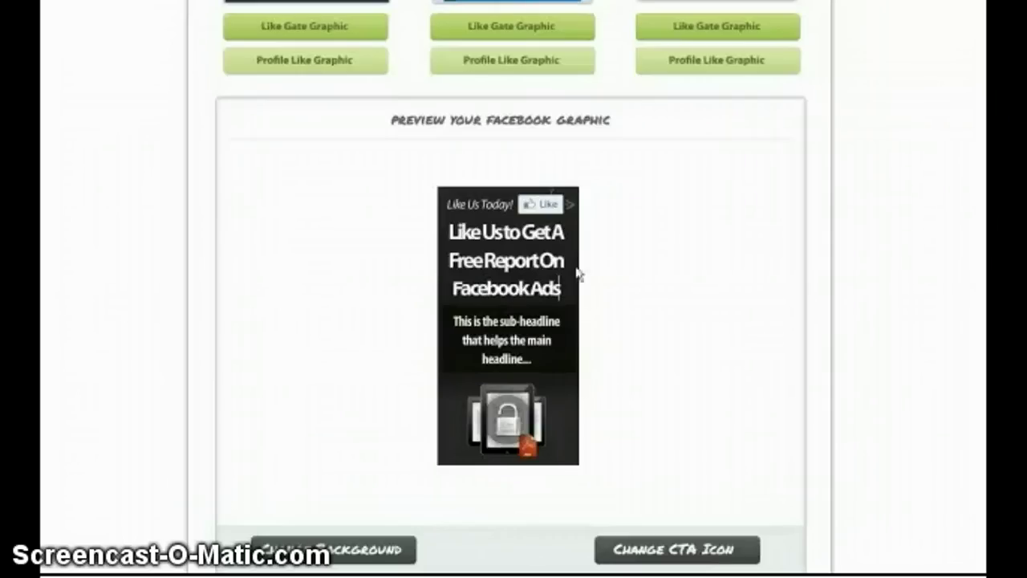
scroll(594, 300, "down", 2)
Cycle the Facebook Ads graphic's background twice, through dark blue to brown.
left_click(388, 474)
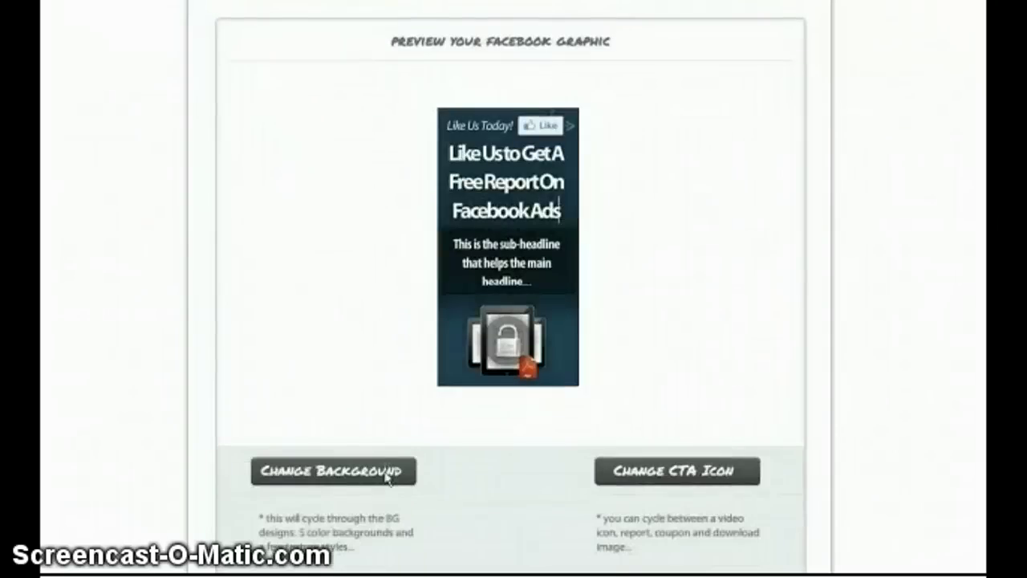
left_click(387, 474)
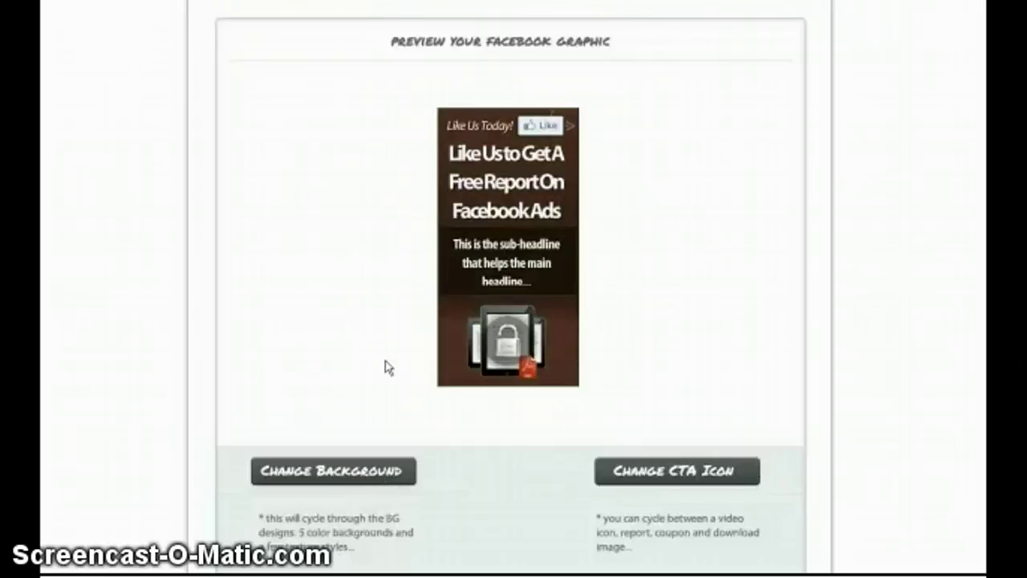
scroll(586, 288, "up", 1)
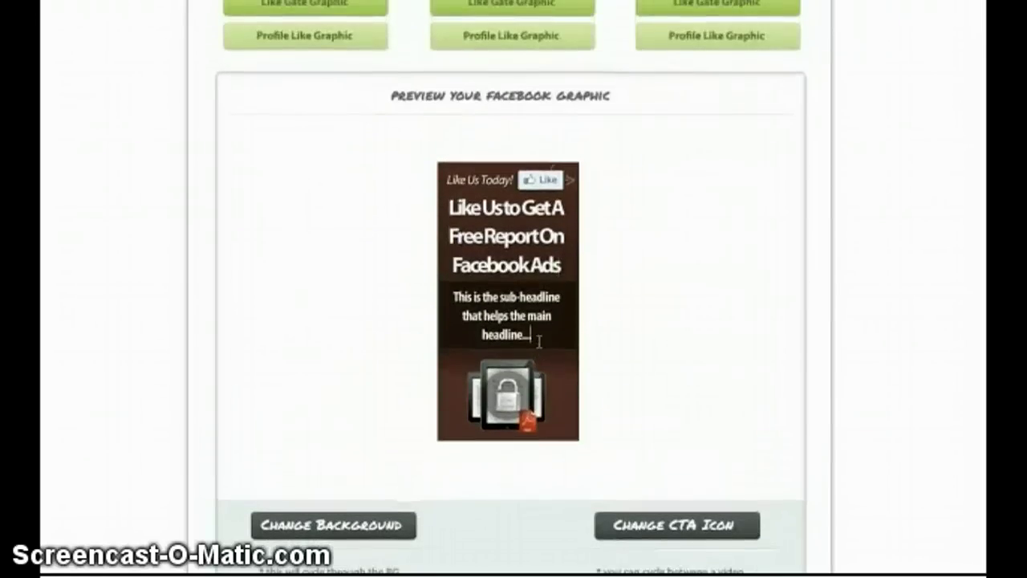
scroll(495, 503, "down", 1)
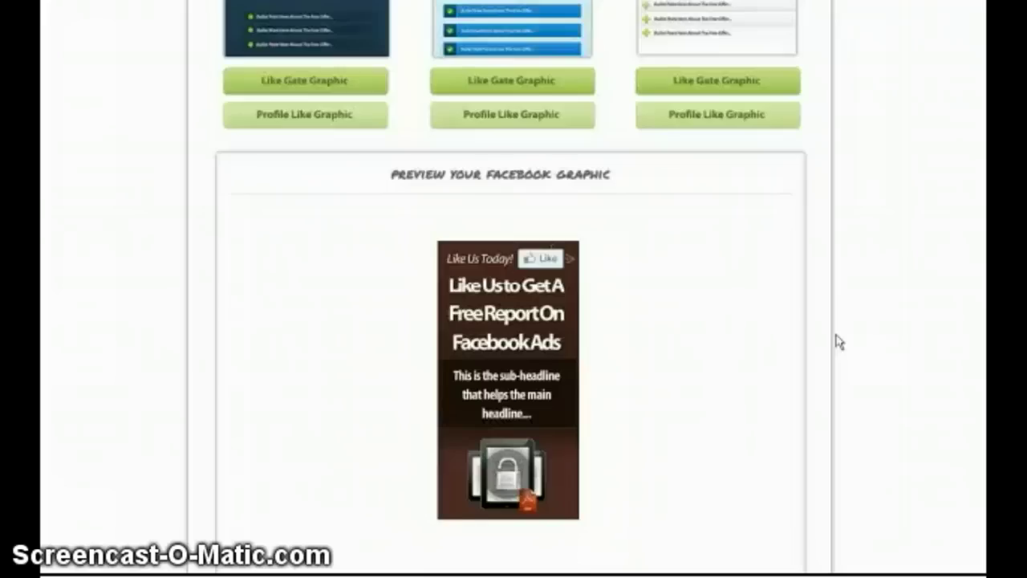
Load the middle template's 'Like Us To Get This Freebie' like-gate graphic.
scroll(839, 343, "up", 3)
left_click(490, 241)
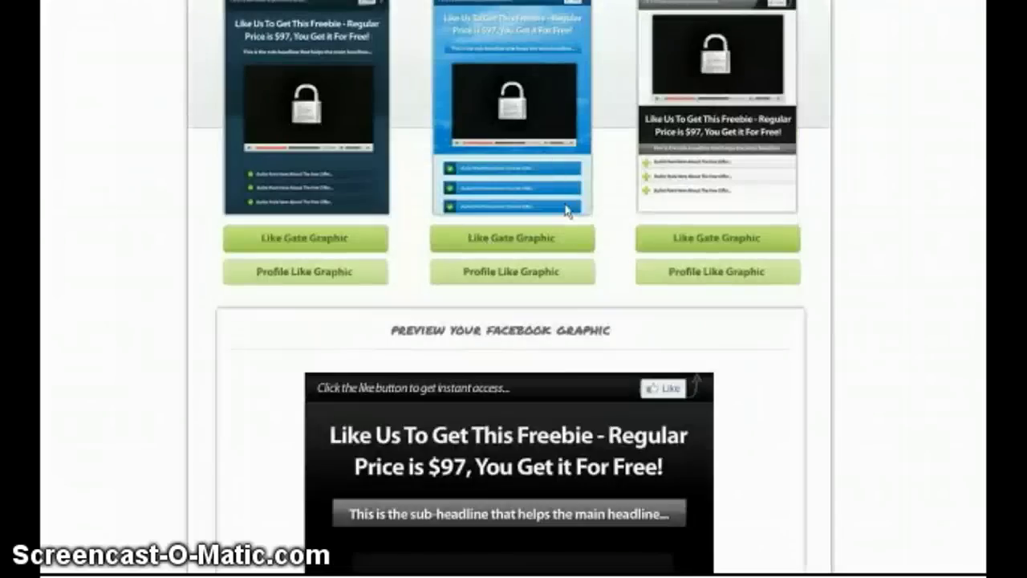
scroll(573, 221, "down", 6)
scroll(572, 221, "down", 2)
scroll(419, 475, "down", 2)
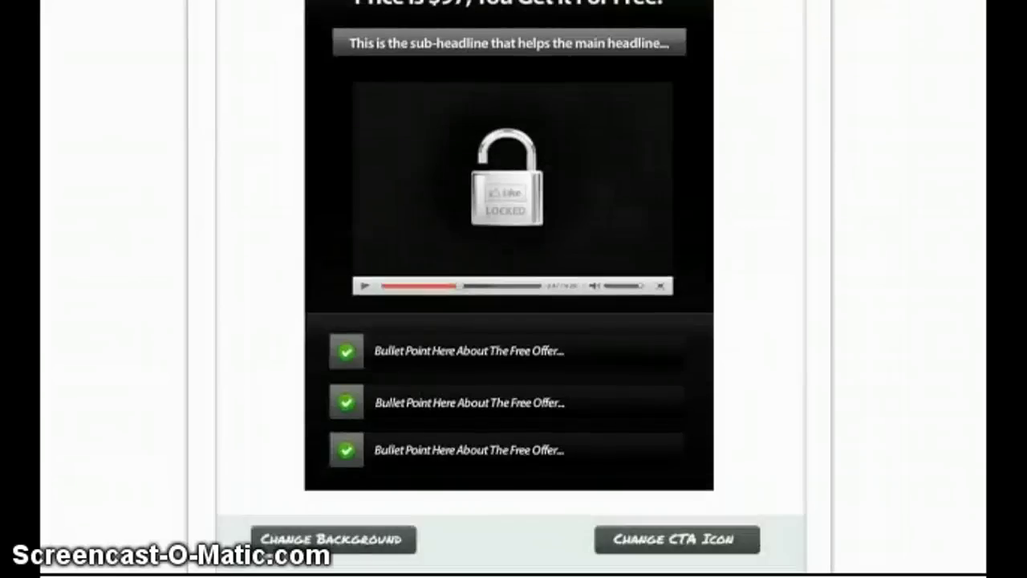
Try the freebie graphic's background designs, including dark red and a dark wood texture.
left_click(378, 546)
left_click(378, 546)
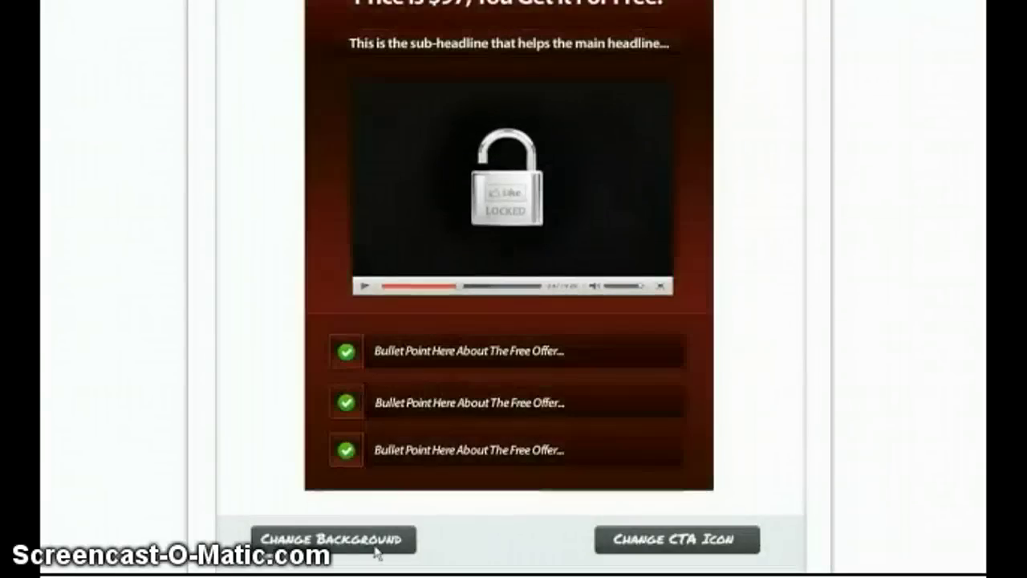
scroll(378, 546, "up", 2)
scroll(513, 289, "down", 2)
left_click(329, 542)
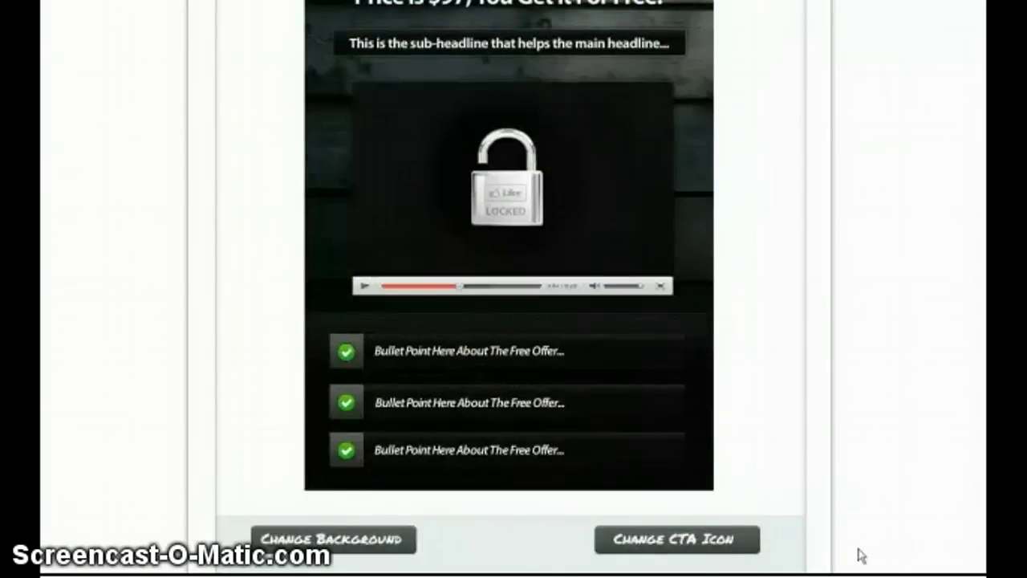
scroll(858, 553, "up", 4)
scroll(837, 562, "down", 2)
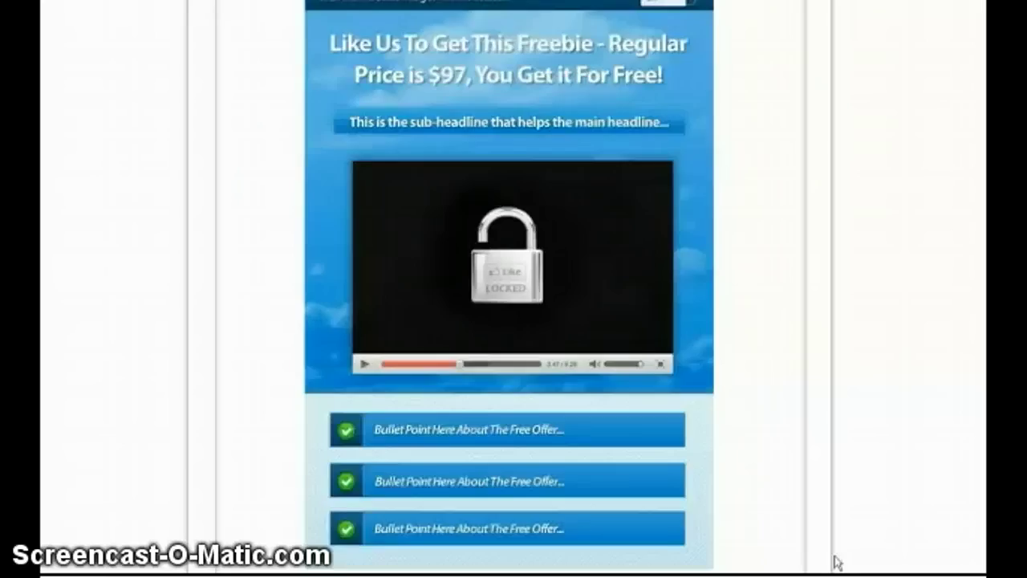
scroll(834, 560, "down", 2)
Return the freebie graphic's background to black and review the result.
left_click(329, 542)
scroll(273, 506, "up", 6)
scroll(273, 506, "up", 8)
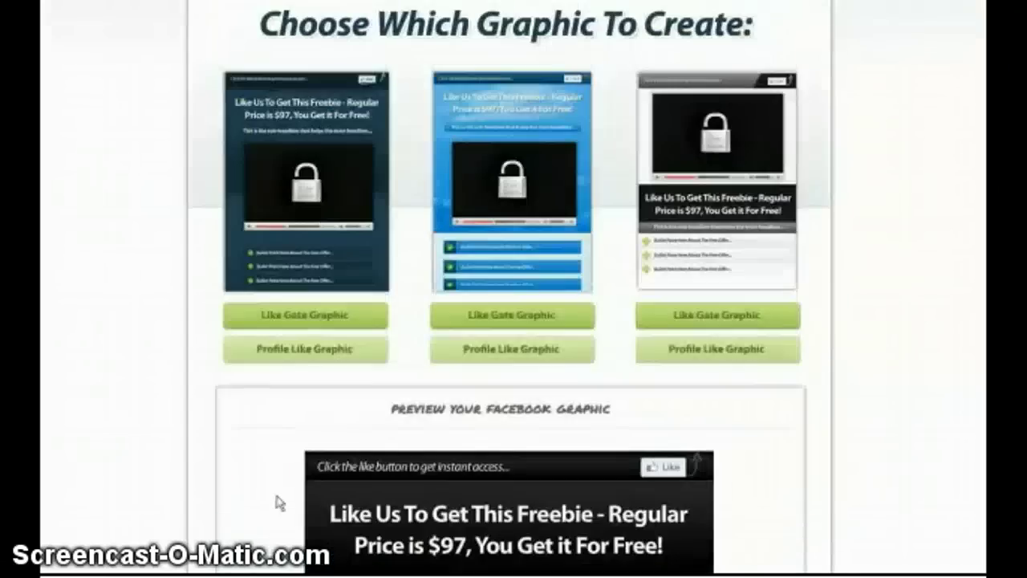
scroll(270, 501, "up", 4)
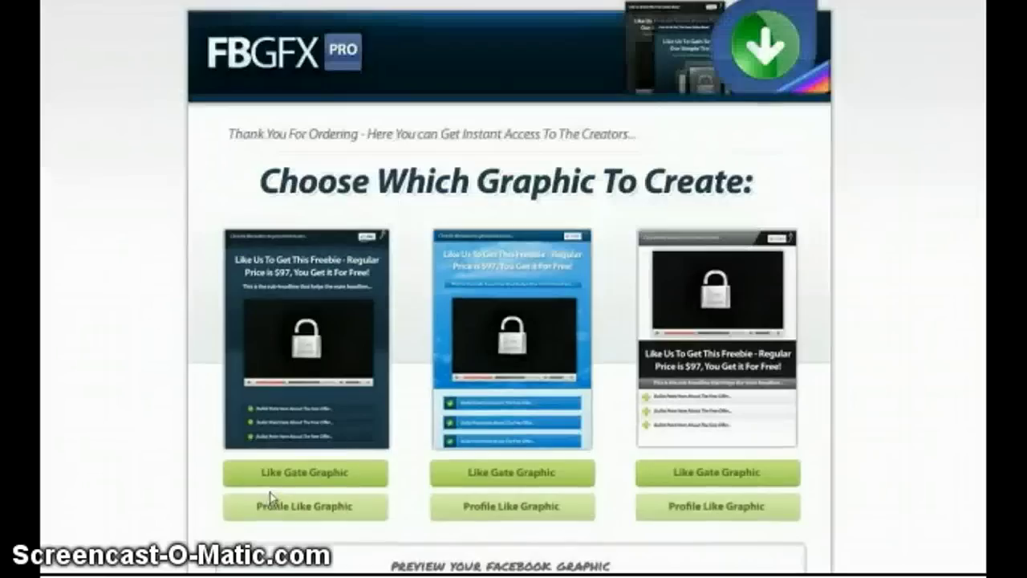
scroll(882, 332, "down", 6)
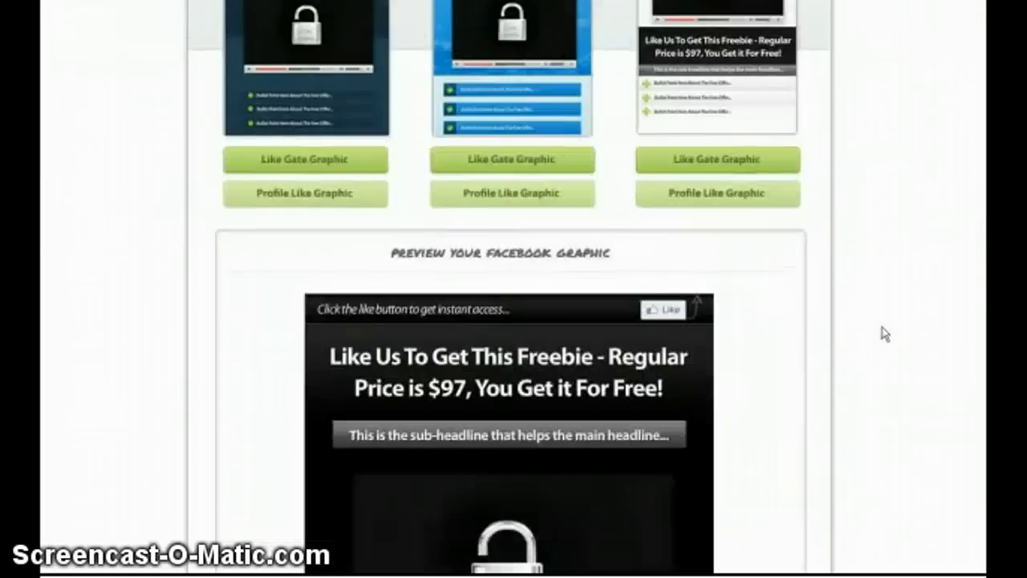
scroll(881, 329, "down", 8)
scroll(881, 334, "down", 2)
scroll(858, 346, "down", 4)
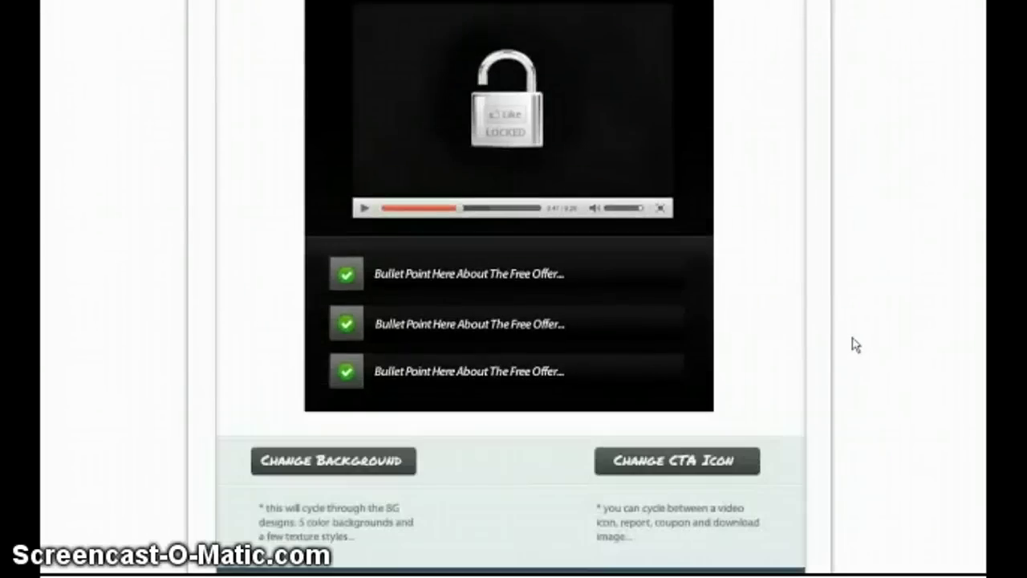